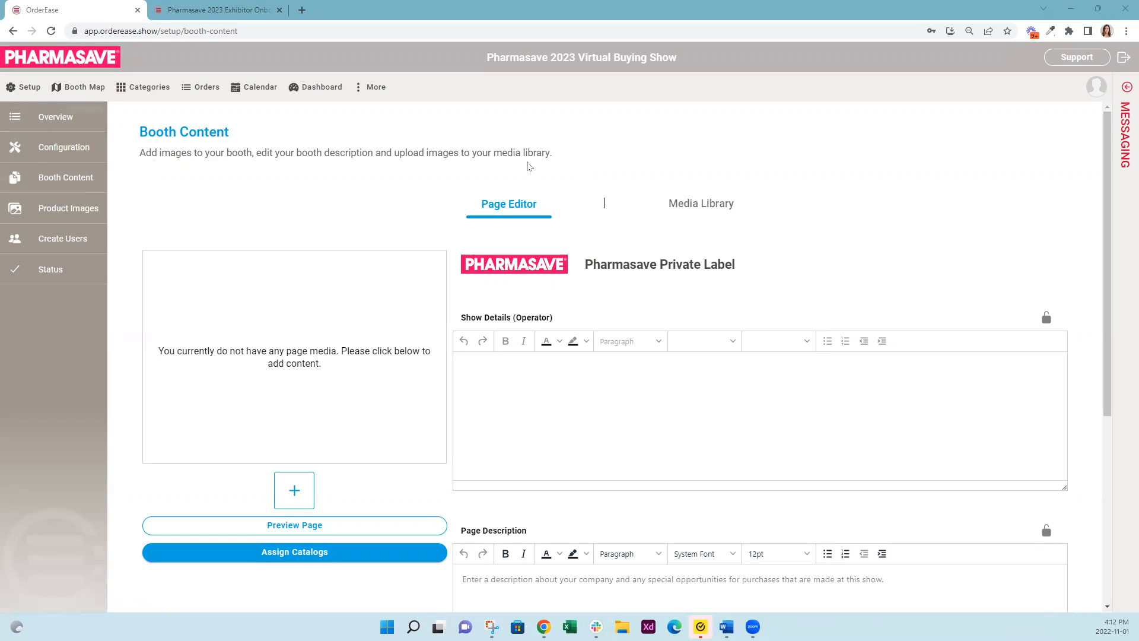
Enter "enter copy" in the Page Description and format it as Heading 1.
scroll(507, 216, down, 1)
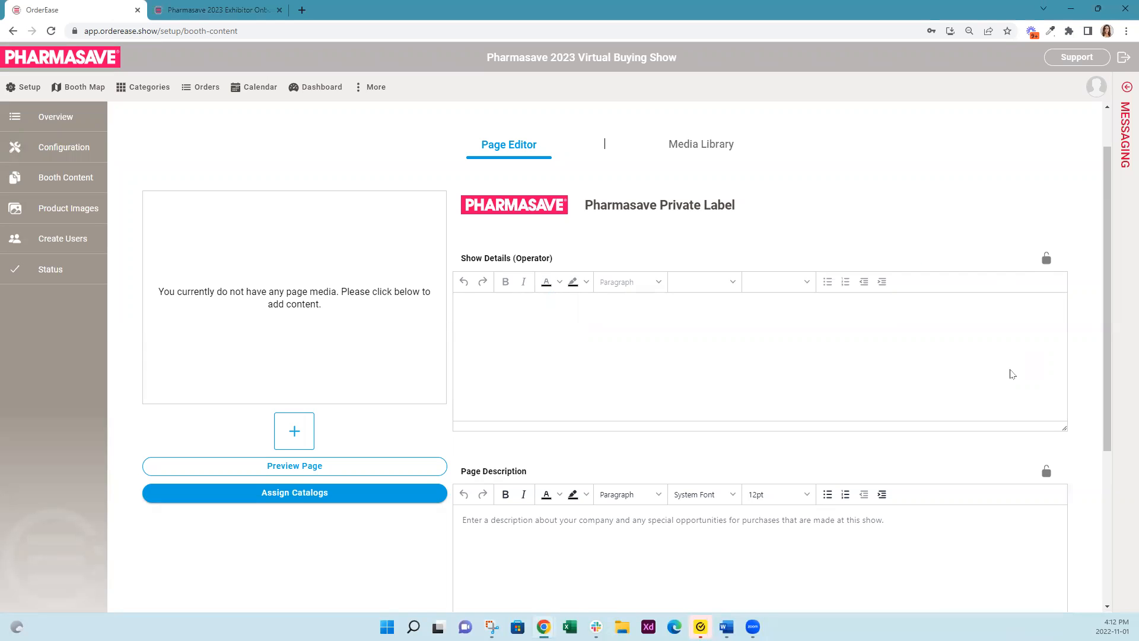
scroll(1007, 377, down, 2)
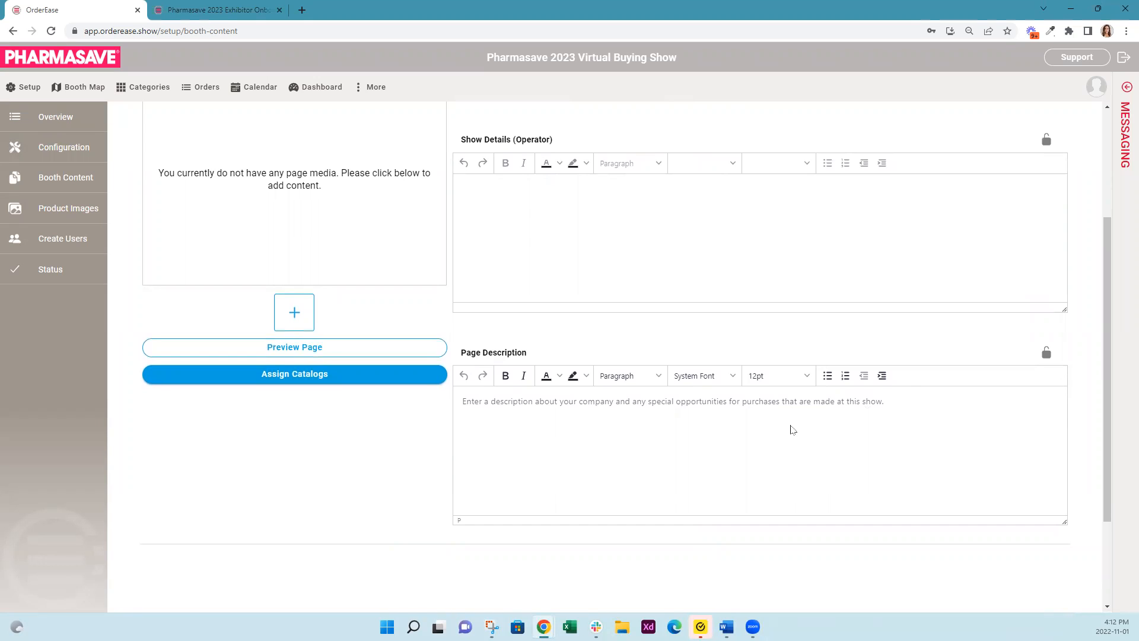
click(518, 403)
text(enter copy)
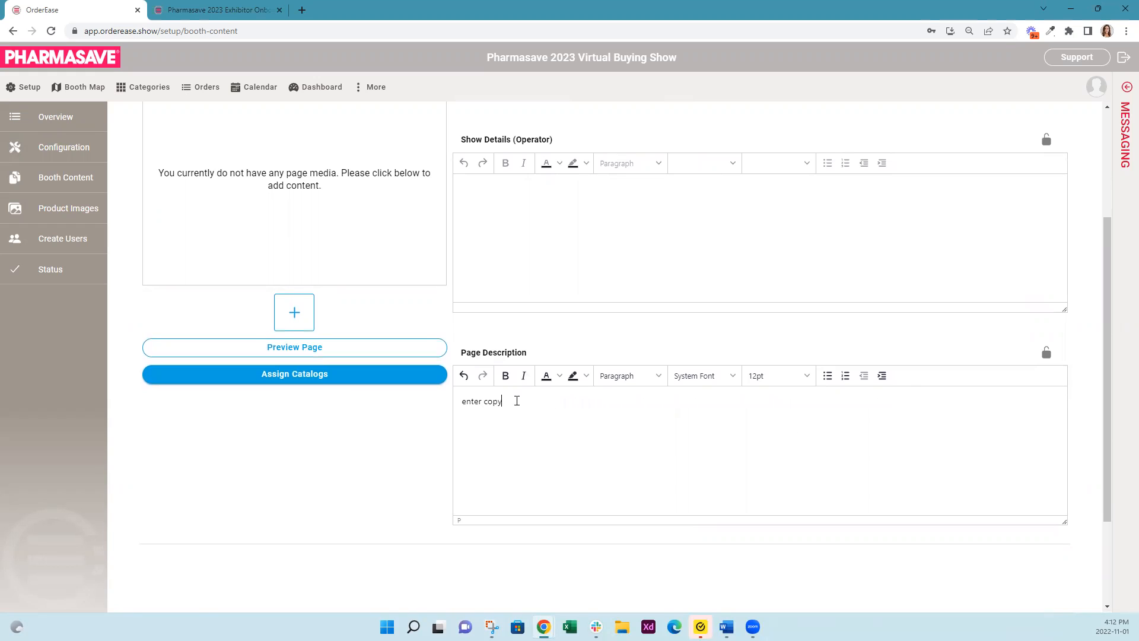
drag(517, 401, 458, 402)
click(635, 380)
mouse_move(633, 402)
click(697, 399)
key(Return)
Give the "enter copy" heading a yellow text colour and a purple background highlight.
drag(566, 415, 460, 411)
click(560, 378)
click(562, 409)
click(586, 376)
click(619, 426)
click(632, 428)
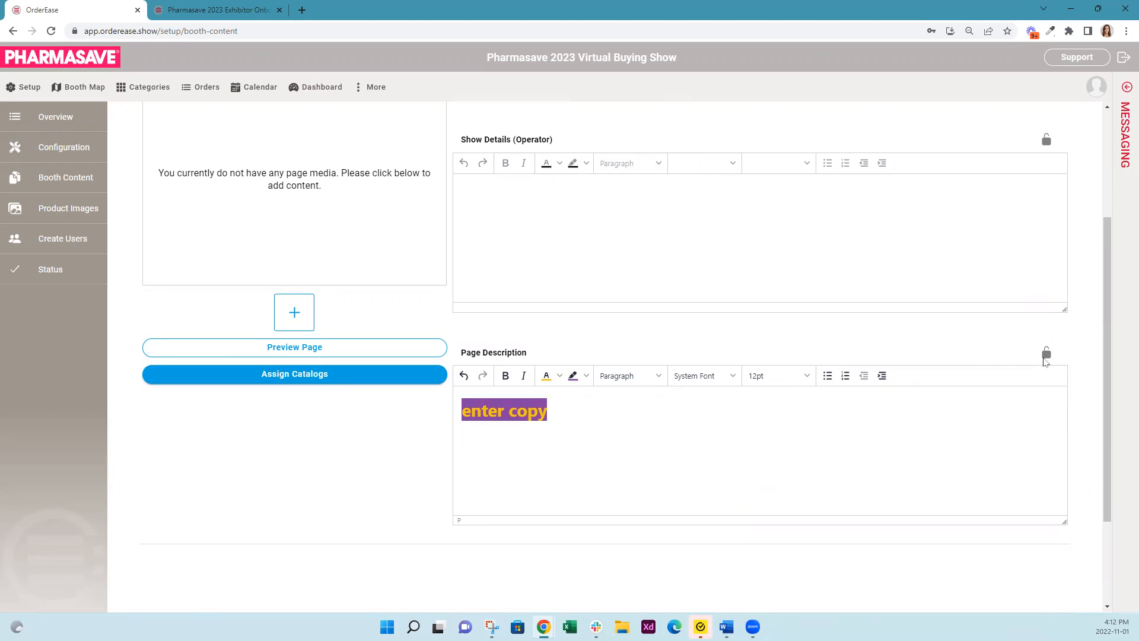
Start a bulleted list on a new line below the heading in the Page Description.
click(713, 409)
key(Return)
click(828, 376)
scroll(630, 337, down, 1)
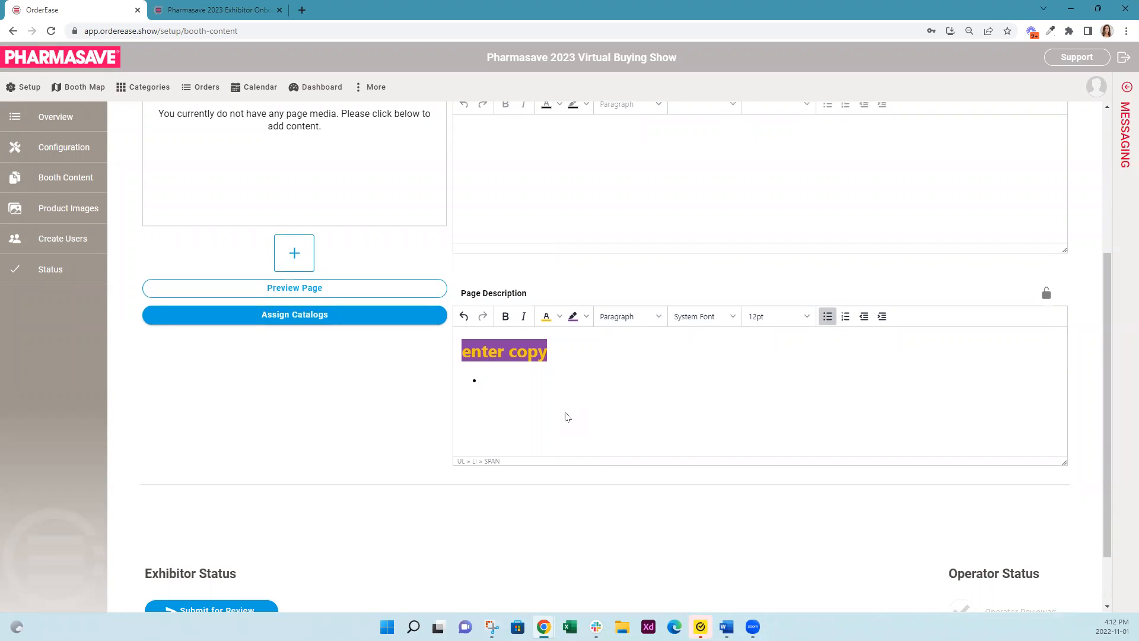
Preview the booth page to check the formatted description and return to the page editor.
scroll(566, 417, up, 3)
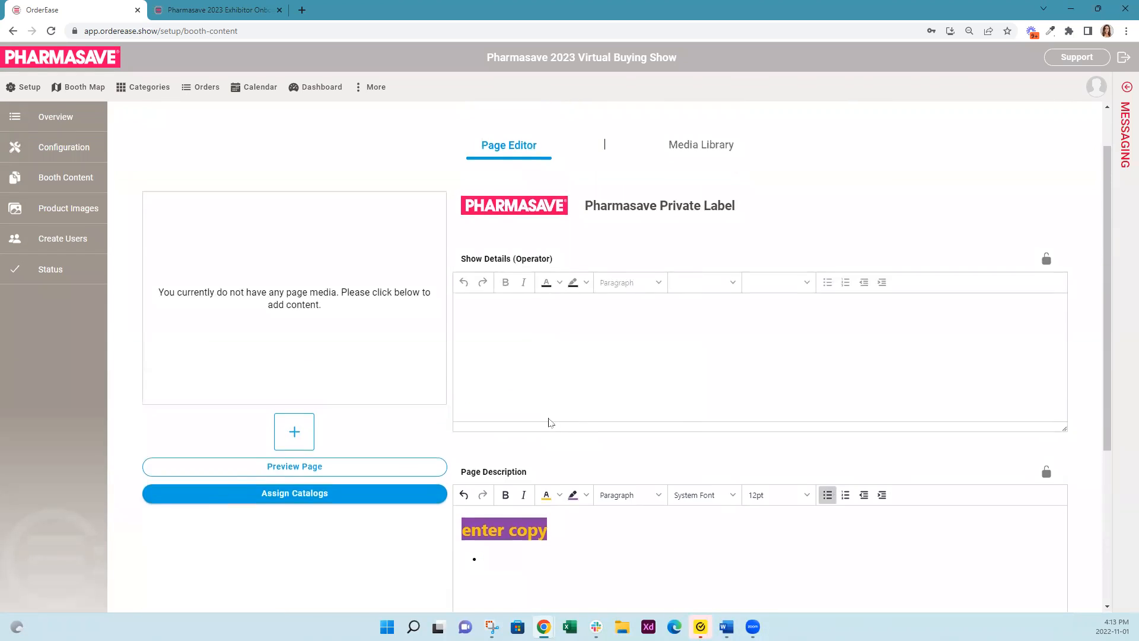
scroll(550, 422, up, 1)
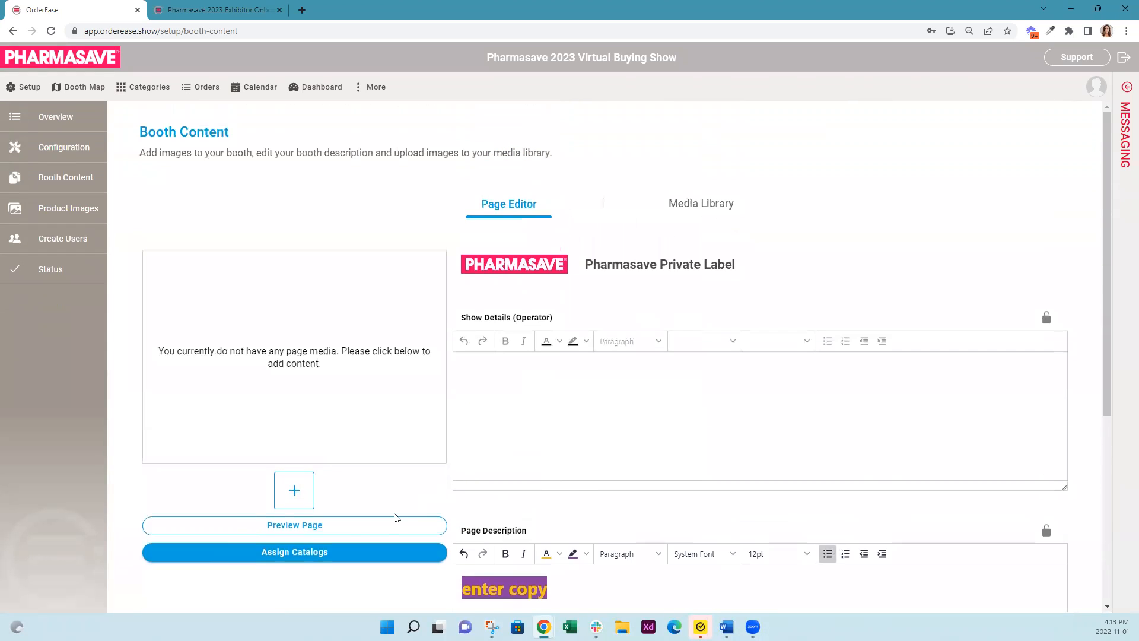
click(299, 525)
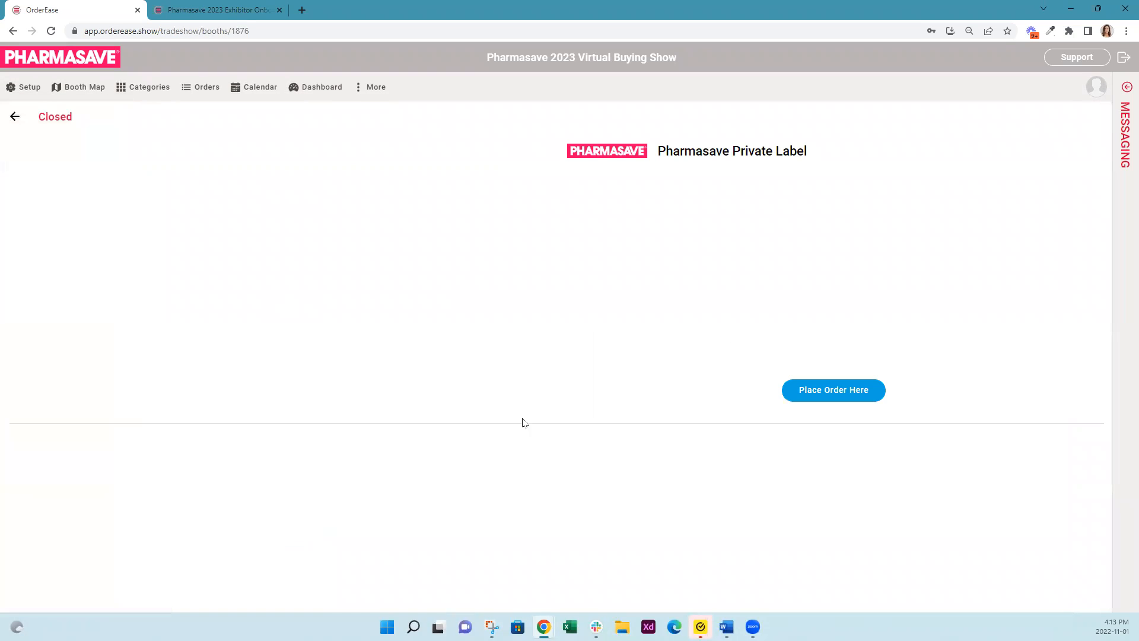
click(14, 118)
scroll(577, 499, down, 3)
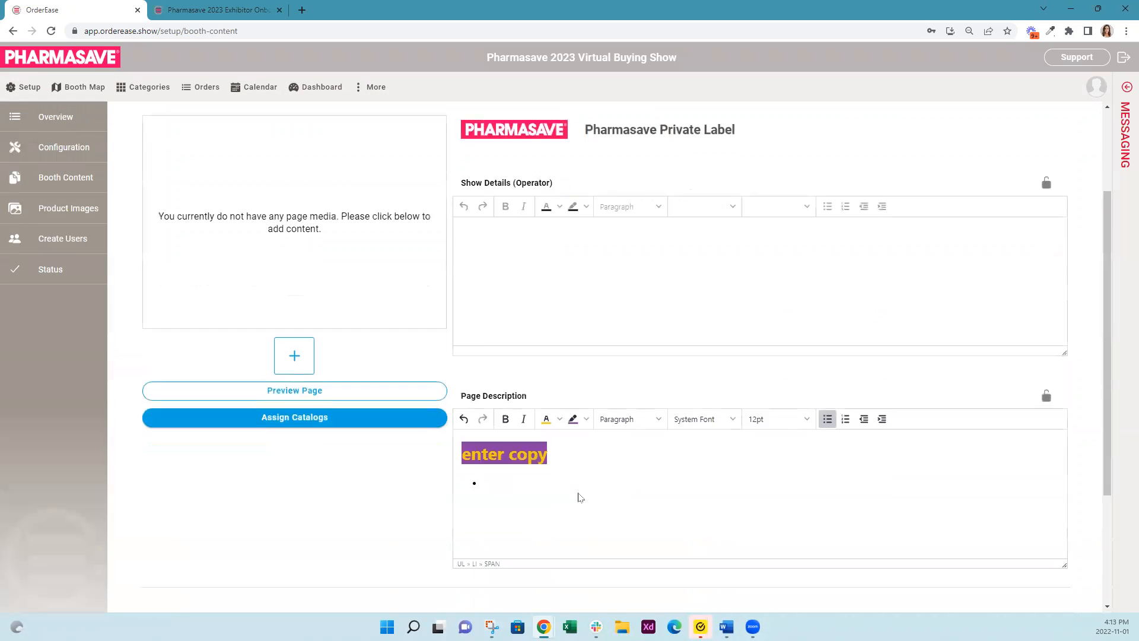
click(304, 350)
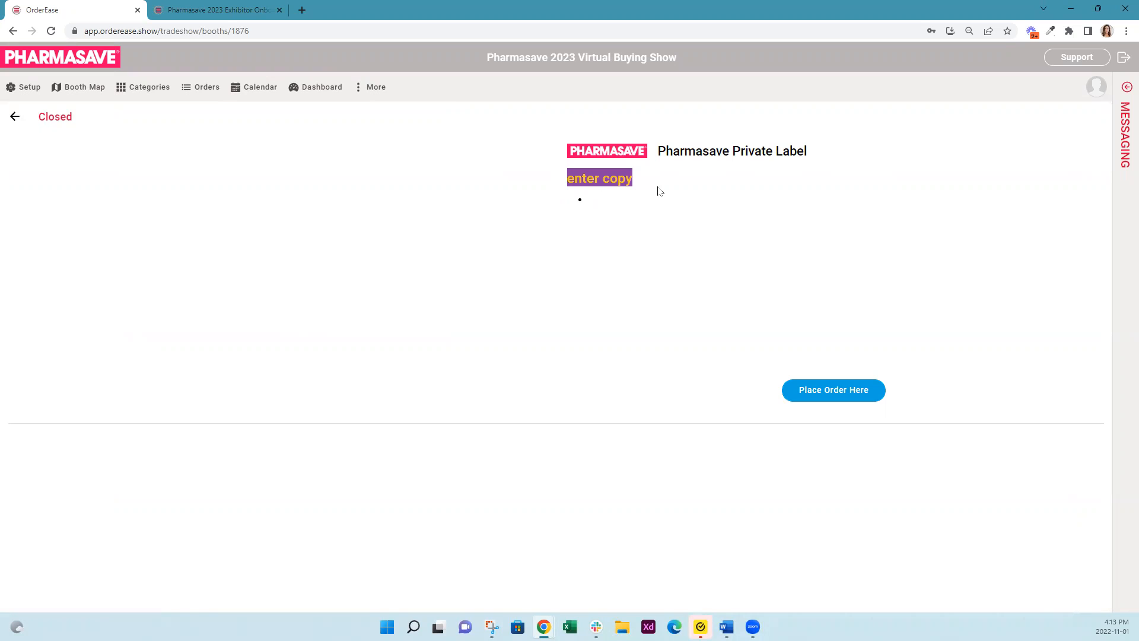
click(14, 117)
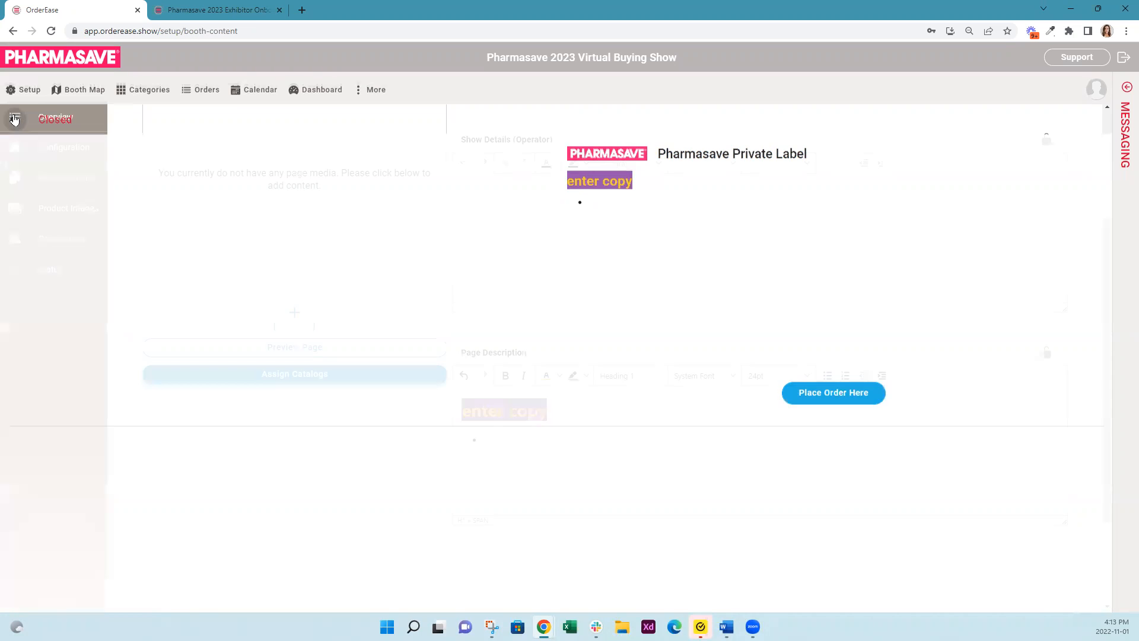
Add the image BS - Decaf Coffee.png from the Media Library to the booth.
scroll(574, 273, up, 3)
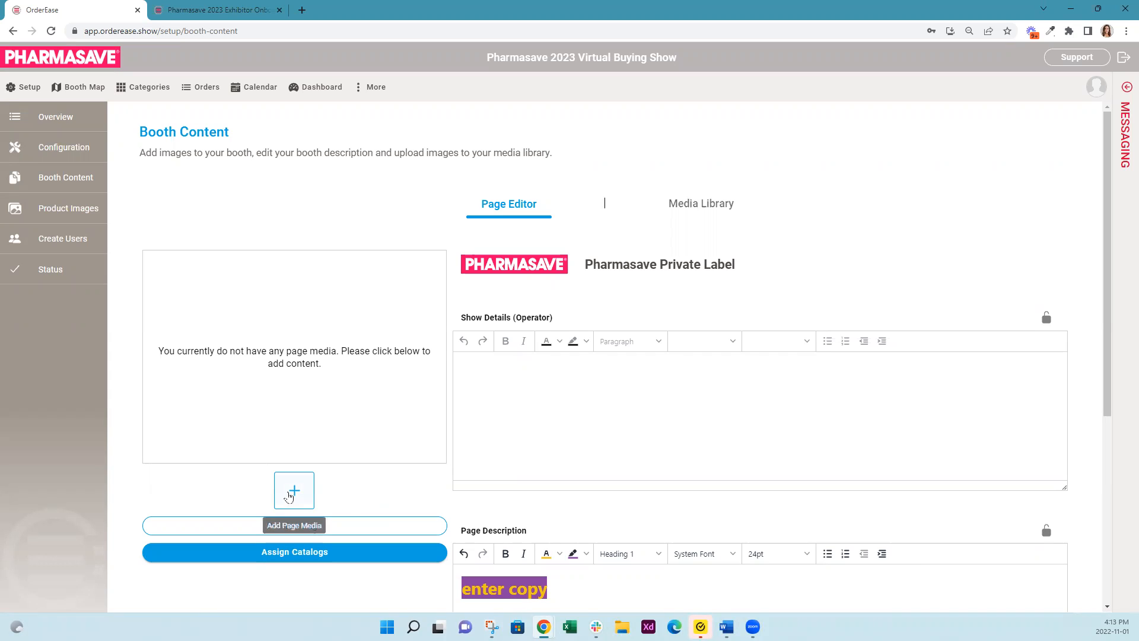
click(714, 206)
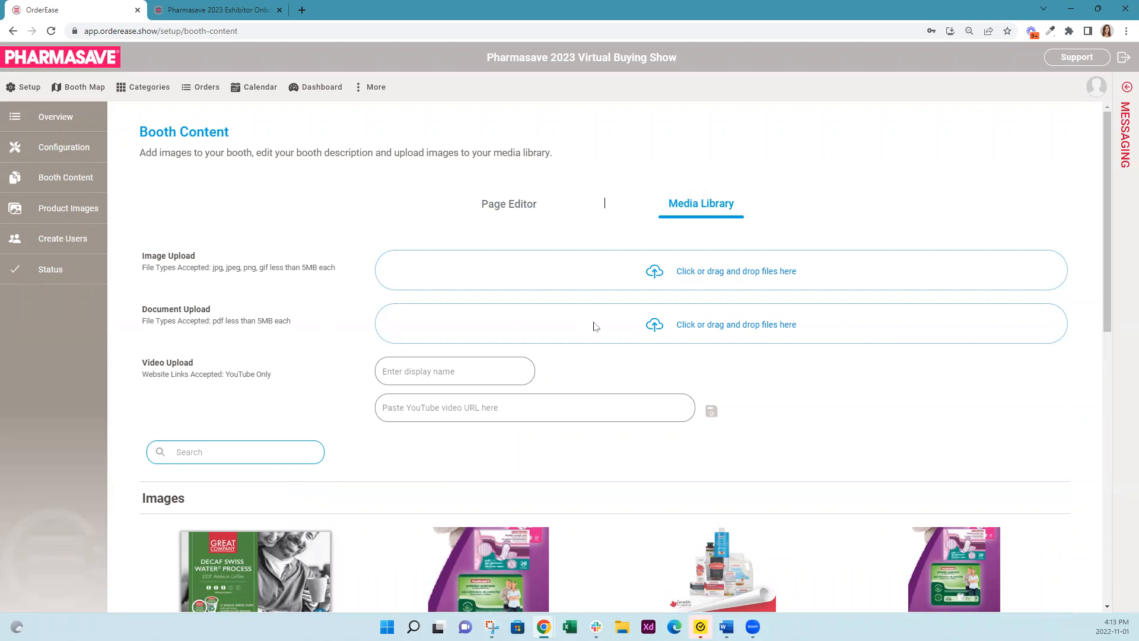
click(470, 370)
click(471, 408)
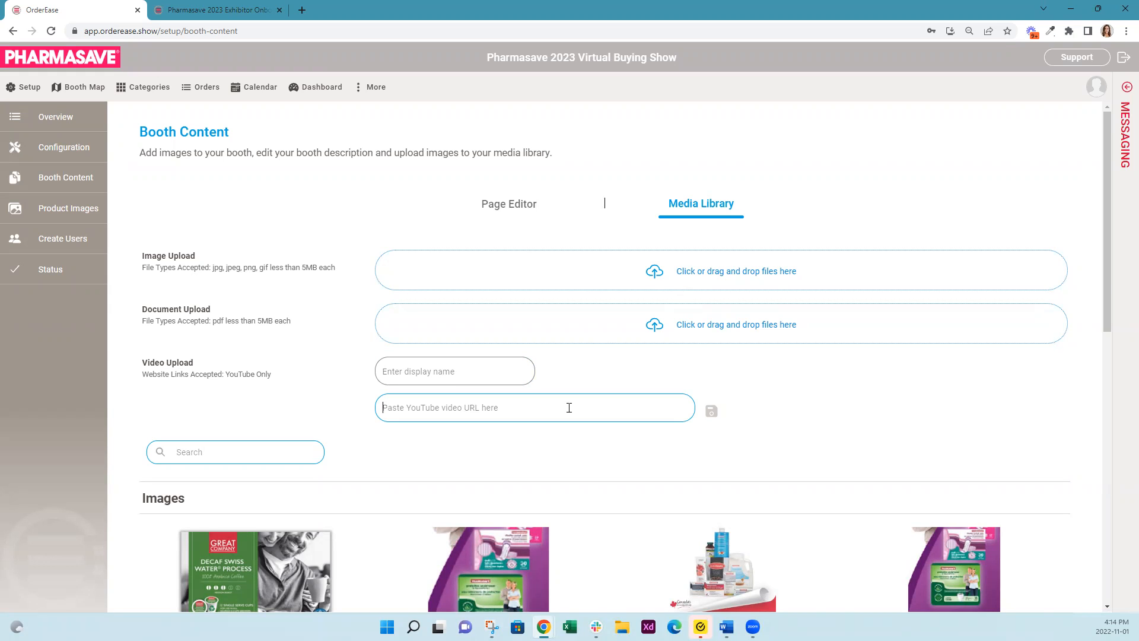
scroll(569, 408, down, 4)
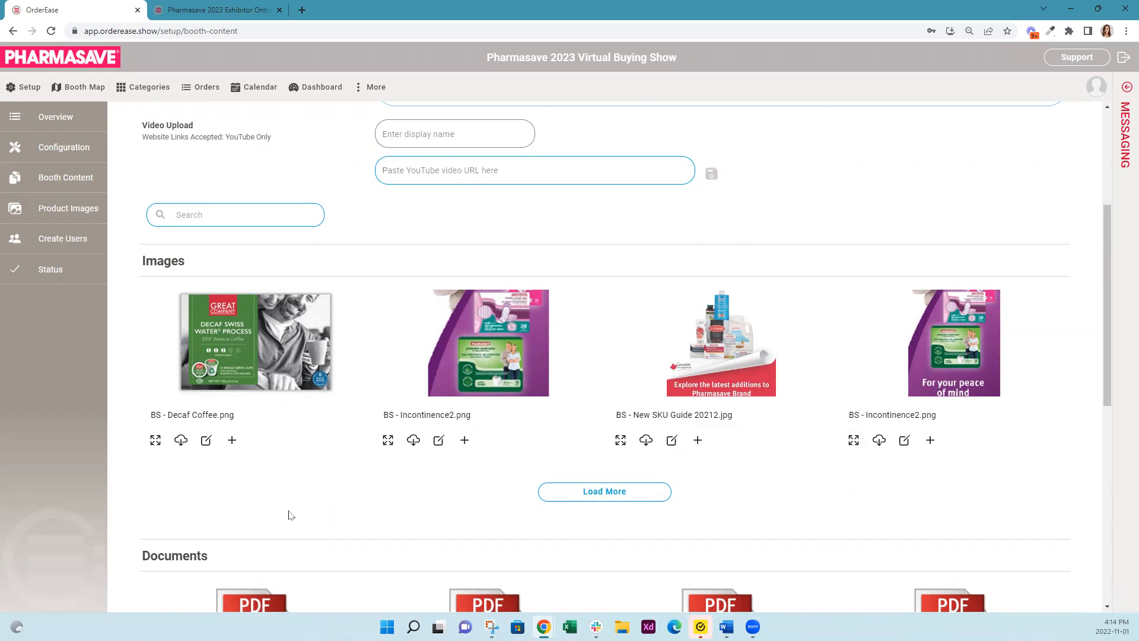
click(232, 441)
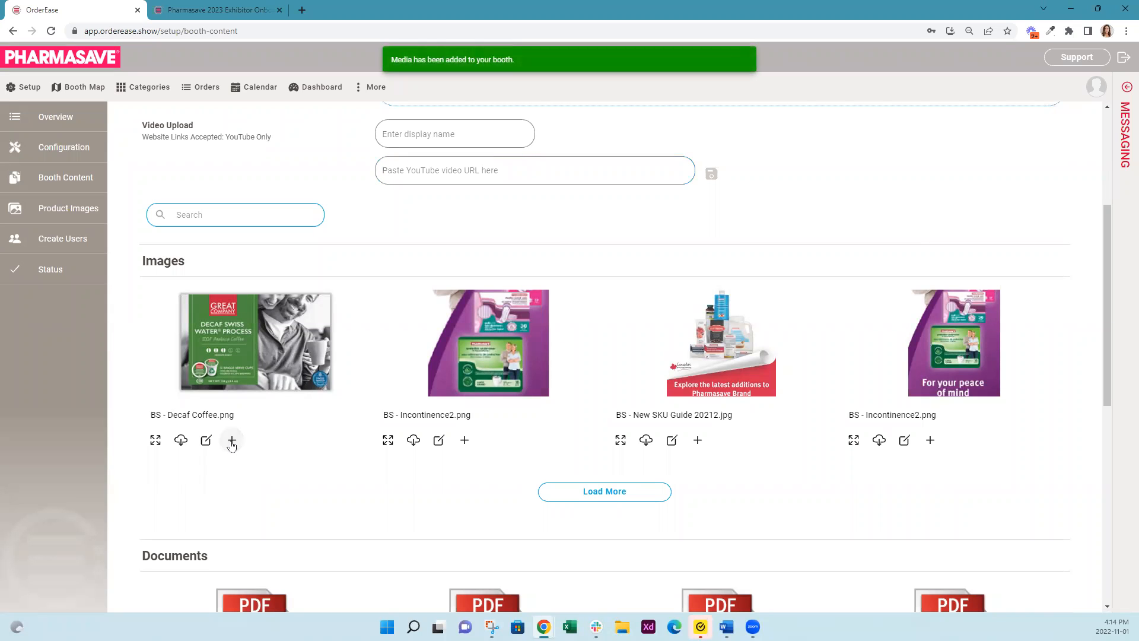
View the first BS - Incontinence2.png image enlarged, close it, and add BS - New SKU Guide 20212.jpg to the booth.
click(384, 440)
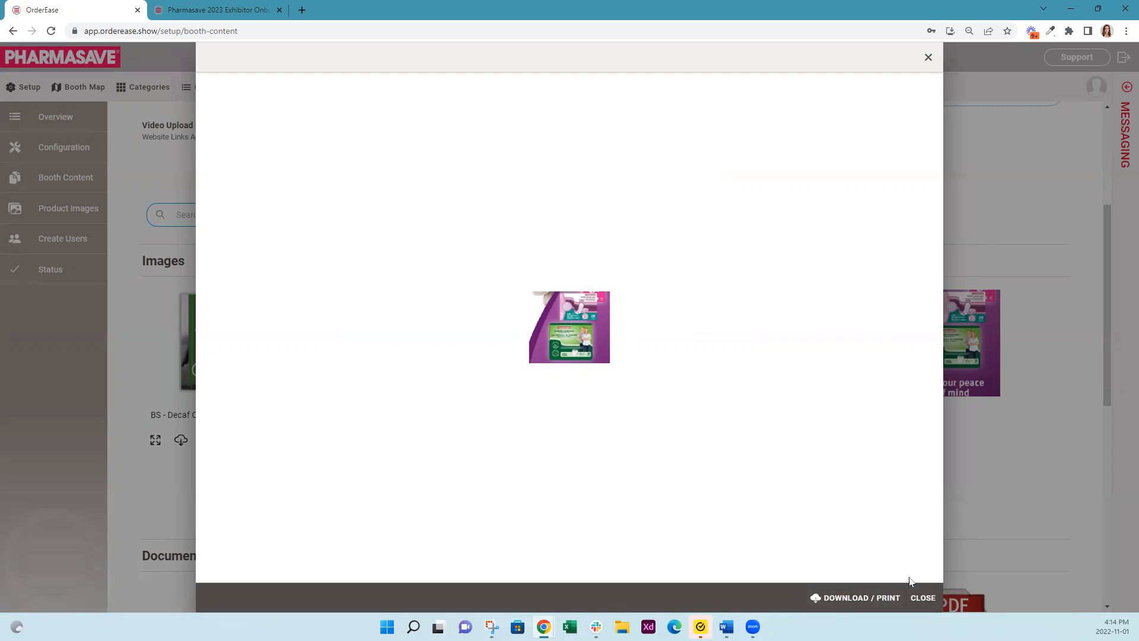
click(921, 599)
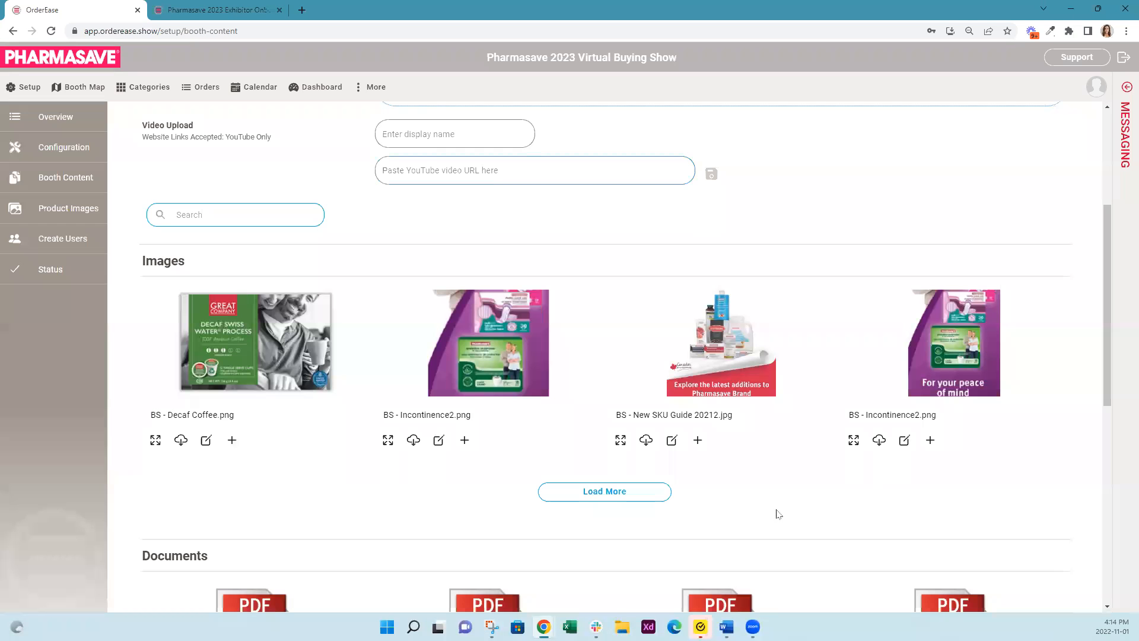
click(697, 445)
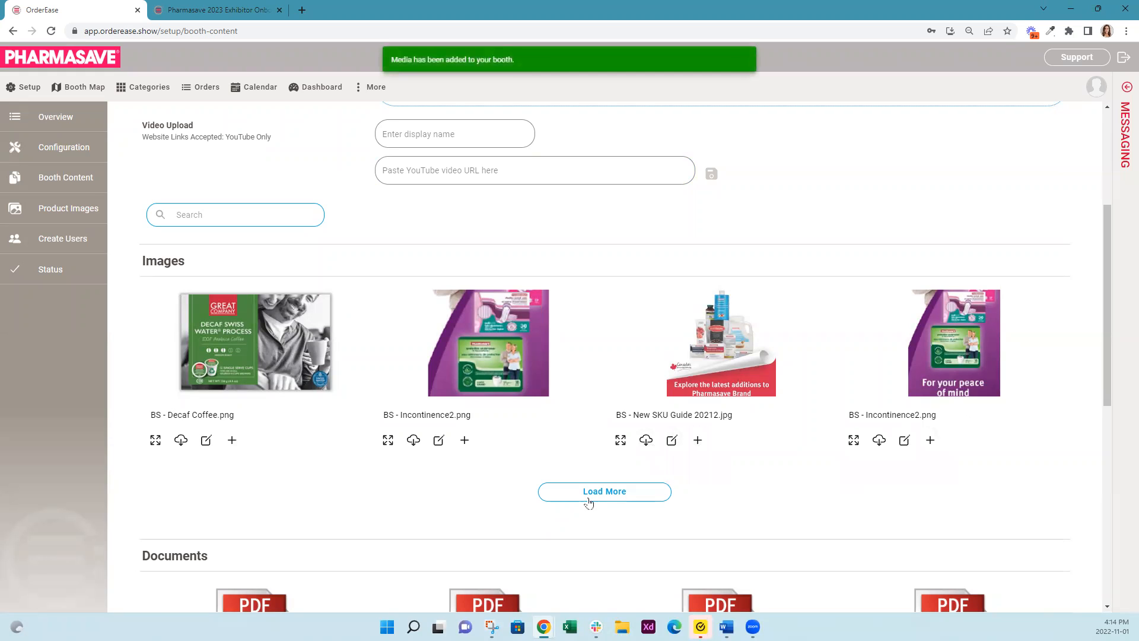
Load more images in the Media Library and look through its Images, Documents and Videos sections.
click(588, 498)
scroll(588, 499, down, 6)
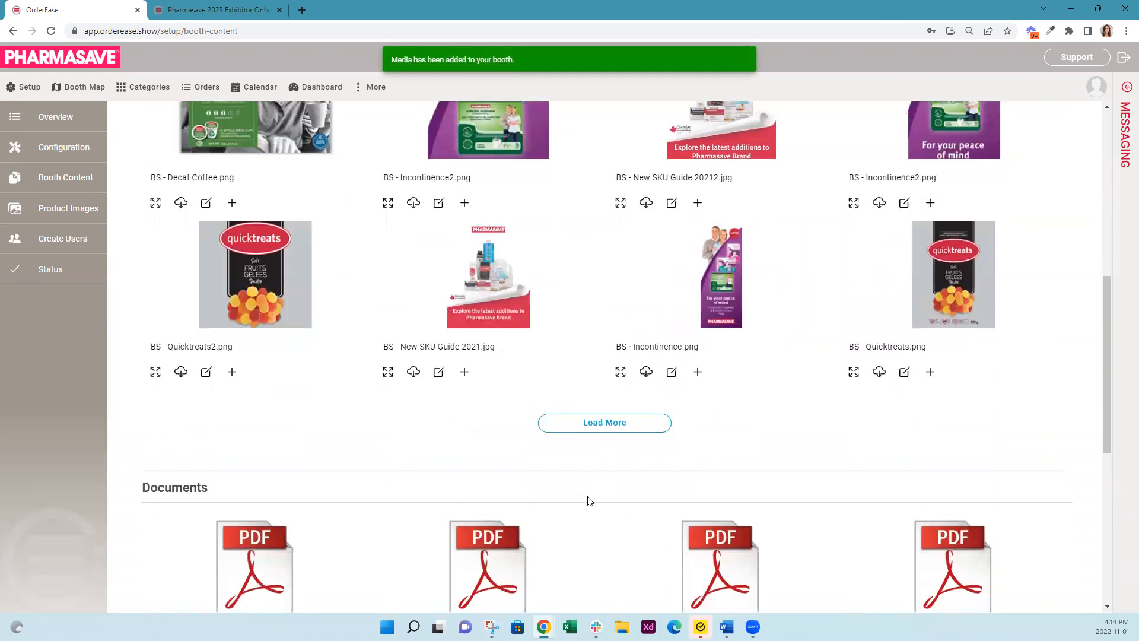
scroll(173, 292, down, 1)
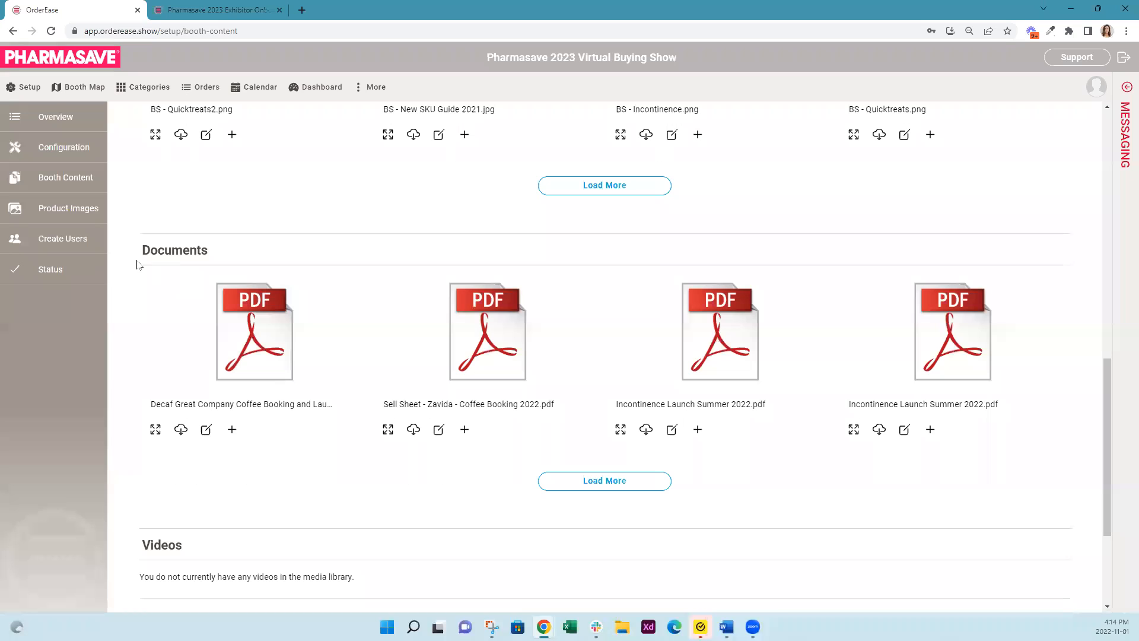
scroll(305, 419, down, 3)
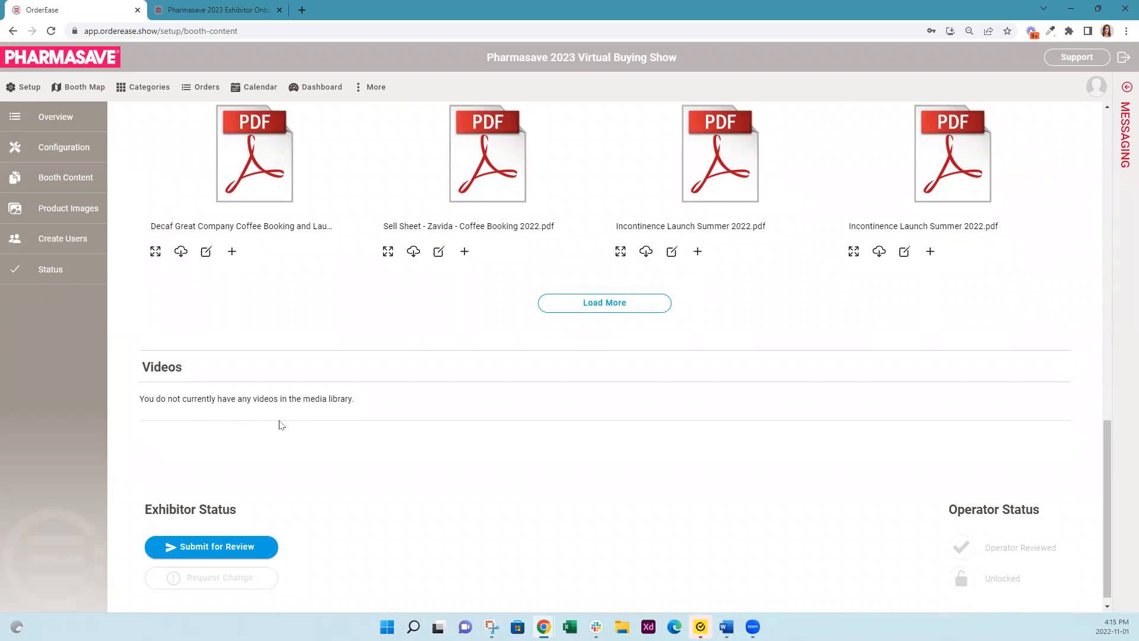
scroll(281, 425, up, 15)
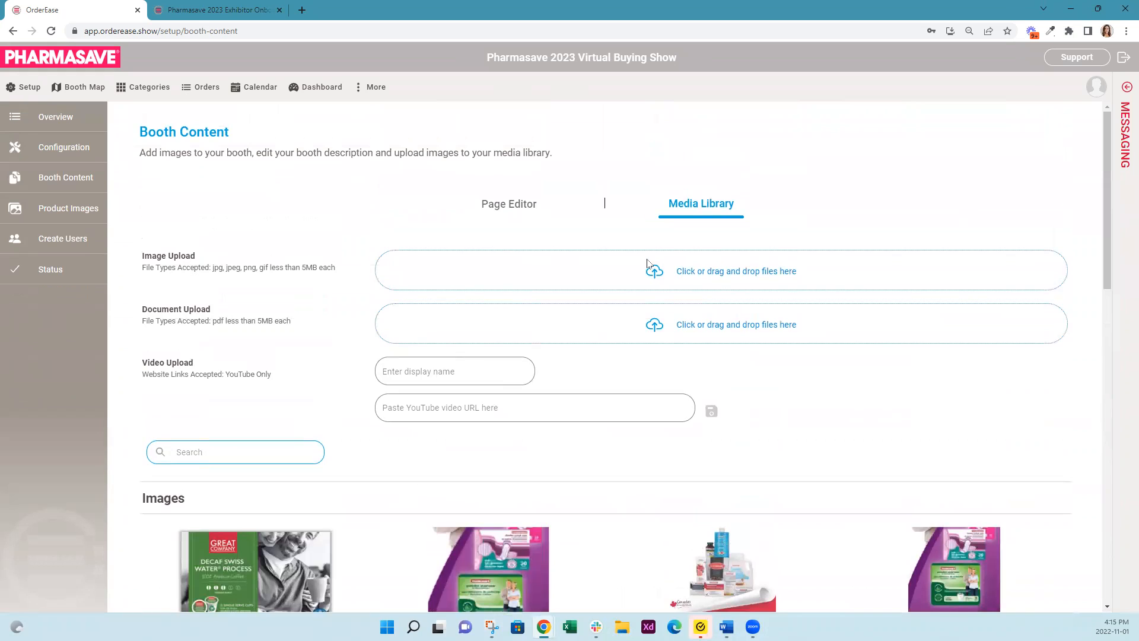
Reorder the page media in the Page Editor so BS - New SKU Guide 20212.jpg comes before BS - Decaf Coffee.png.
click(503, 207)
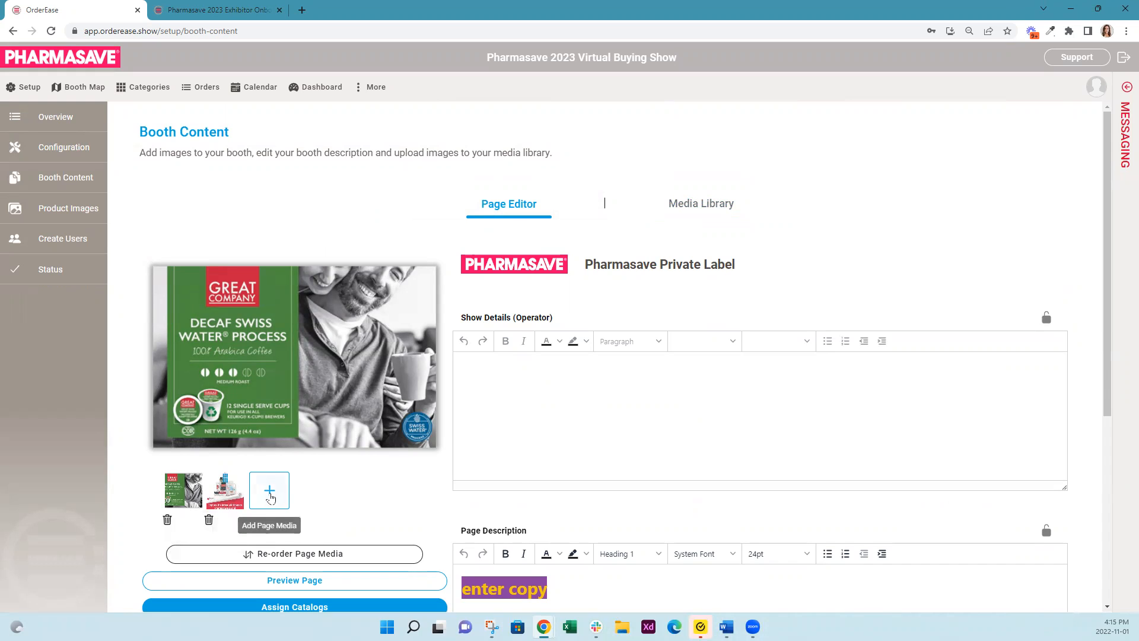
scroll(270, 497, down, 1)
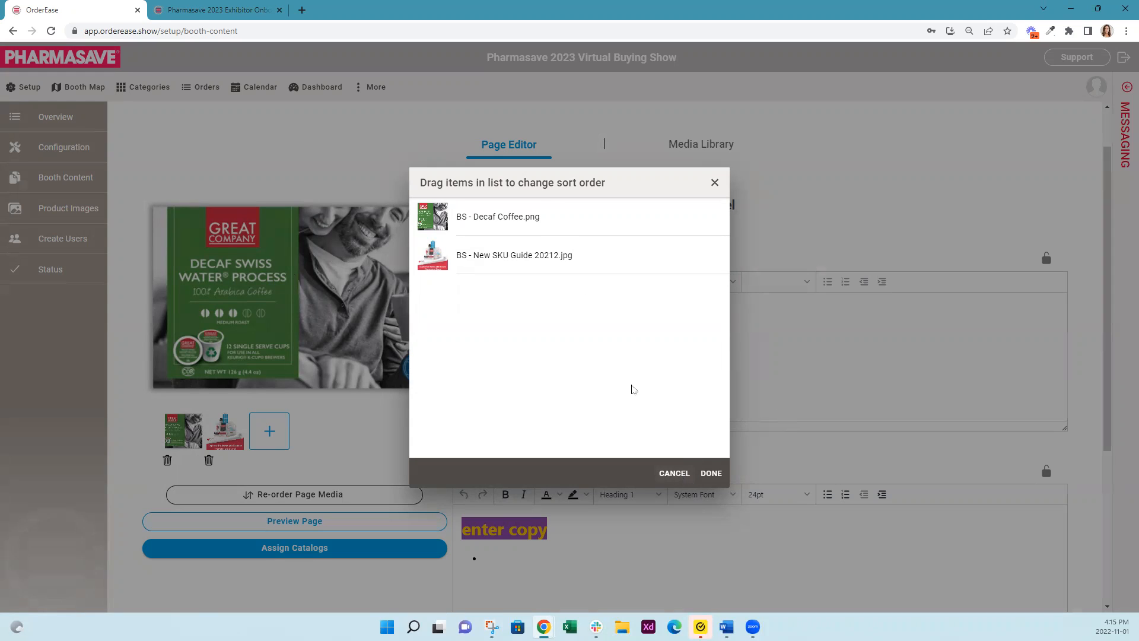
drag(520, 253, 527, 212)
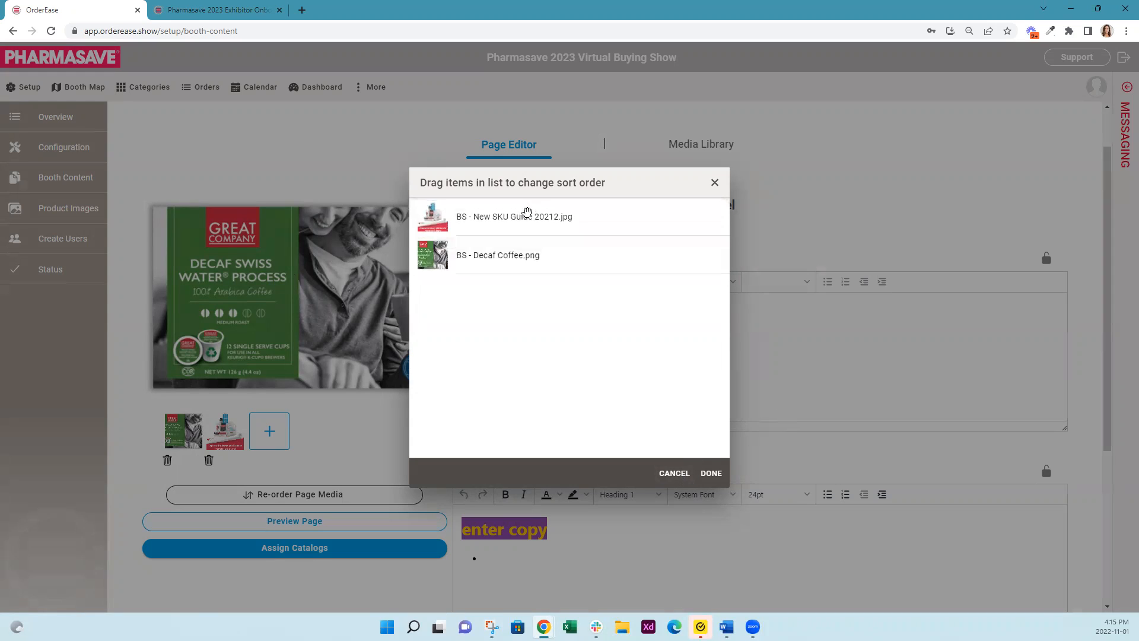
click(711, 474)
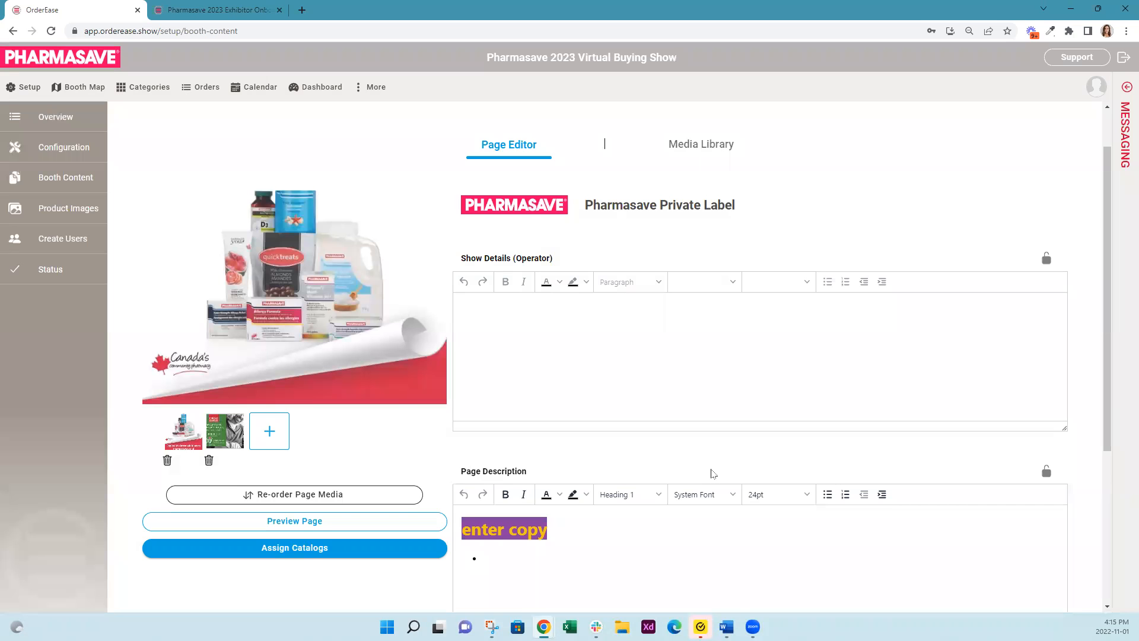
Add the document Sell Sheet - Zavida - Coffee Booking 2022.pdf from the Media Library to the booth and return to the Page Editor.
click(736, 140)
scroll(585, 468, down, 4)
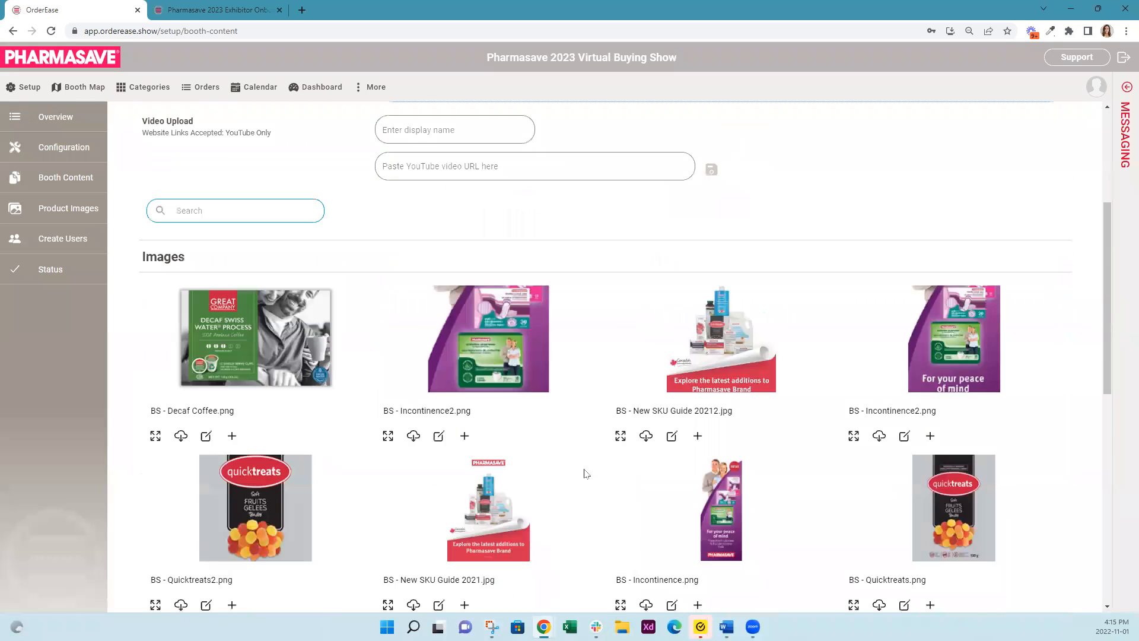
scroll(585, 473, down, 7)
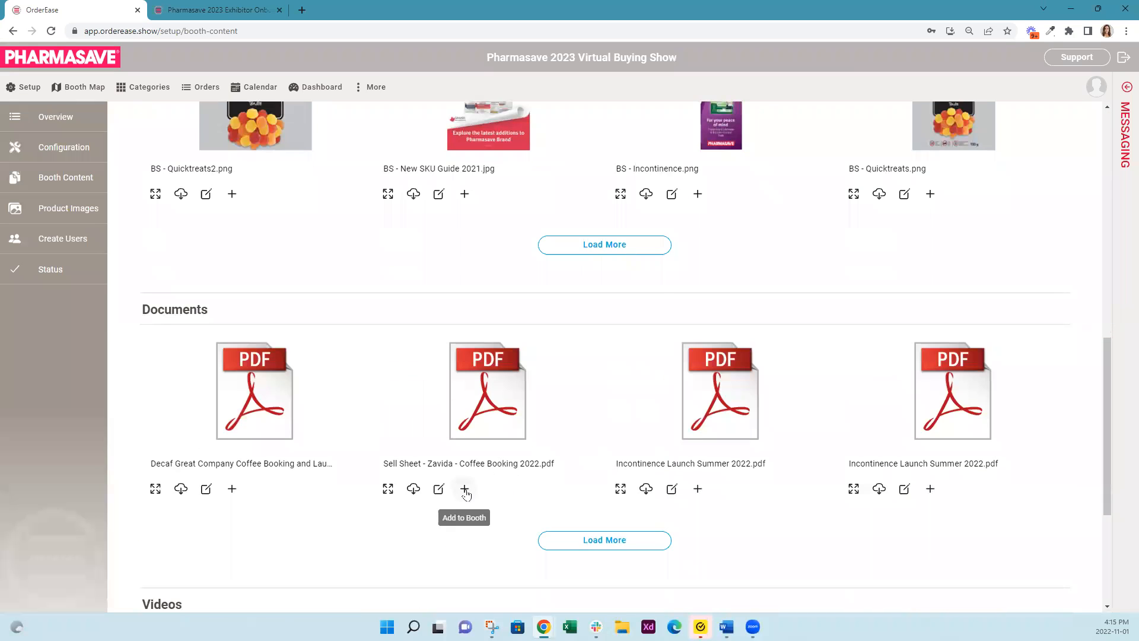
click(464, 489)
scroll(495, 509, up, 2)
scroll(498, 510, up, 8)
click(521, 201)
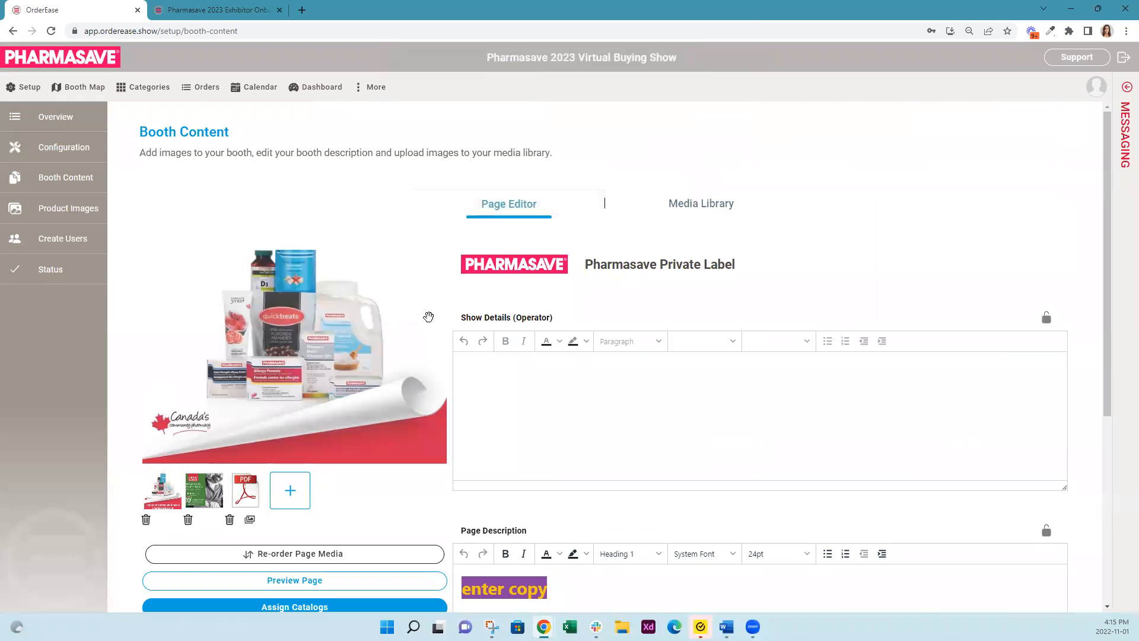
Look over the Media Library documents again, and preview the booth page with its added media.
scroll(428, 317, down, 1)
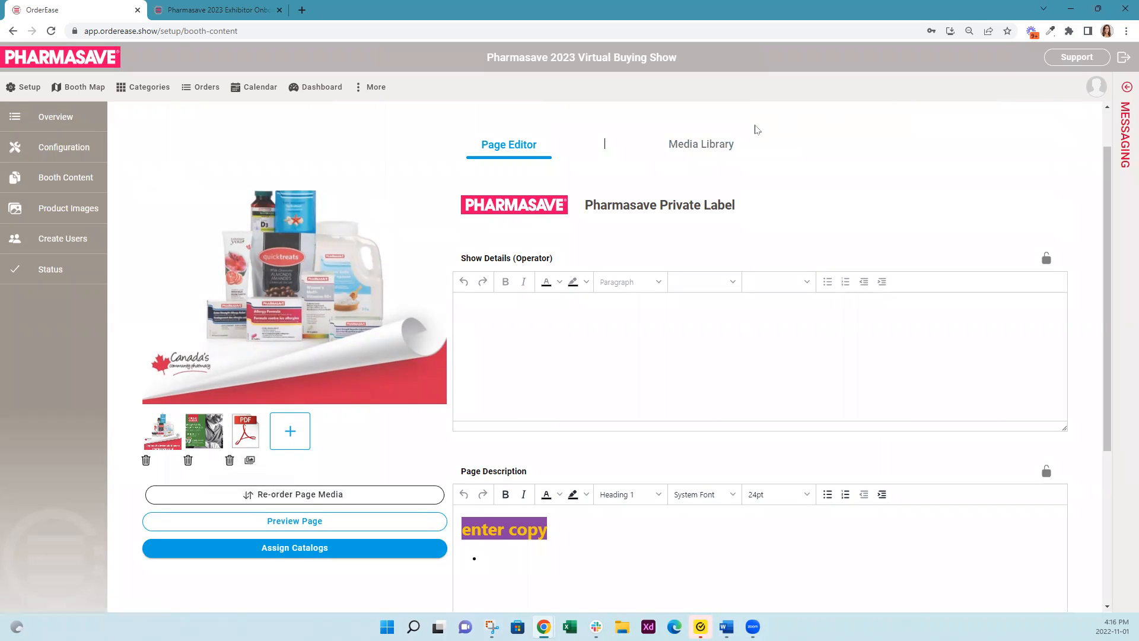
click(716, 145)
scroll(665, 318, down, 10)
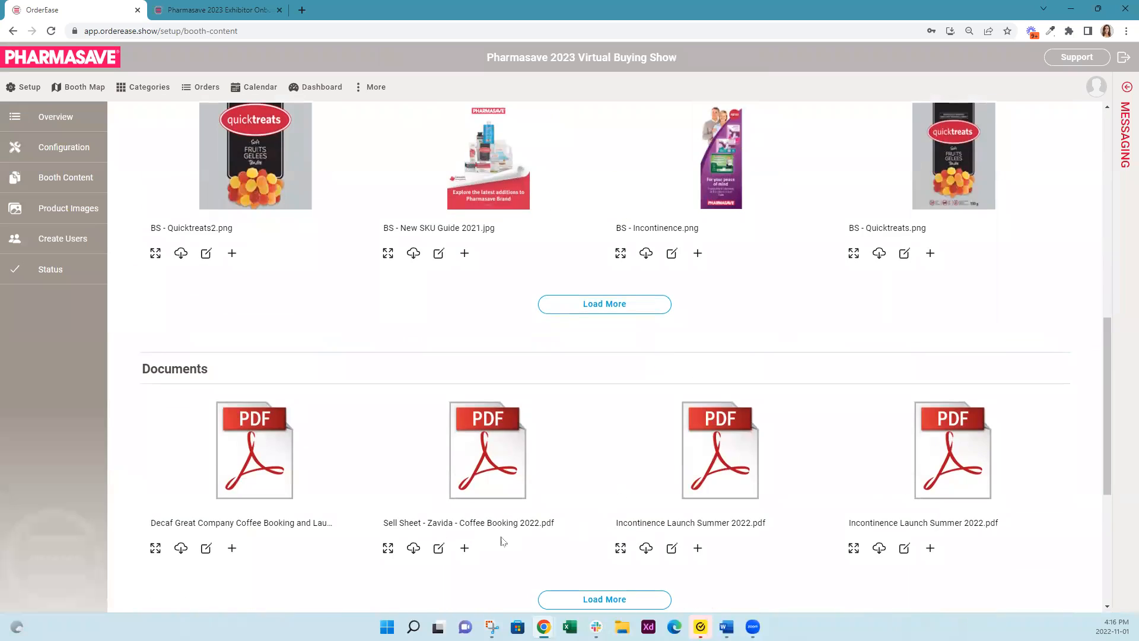
scroll(472, 531, up, 10)
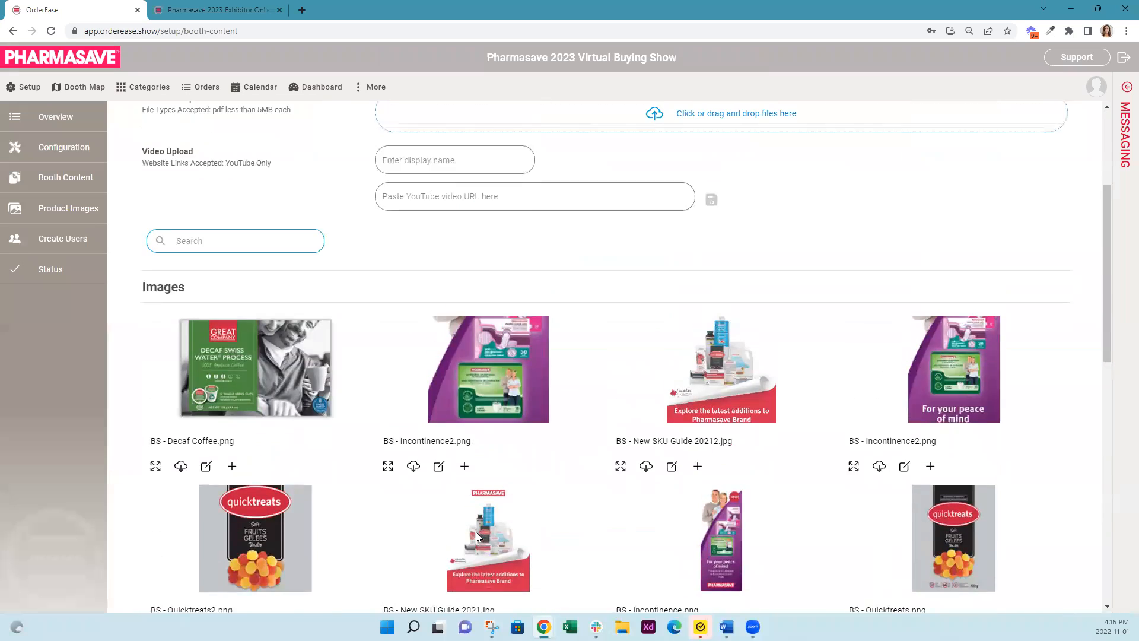
click(511, 203)
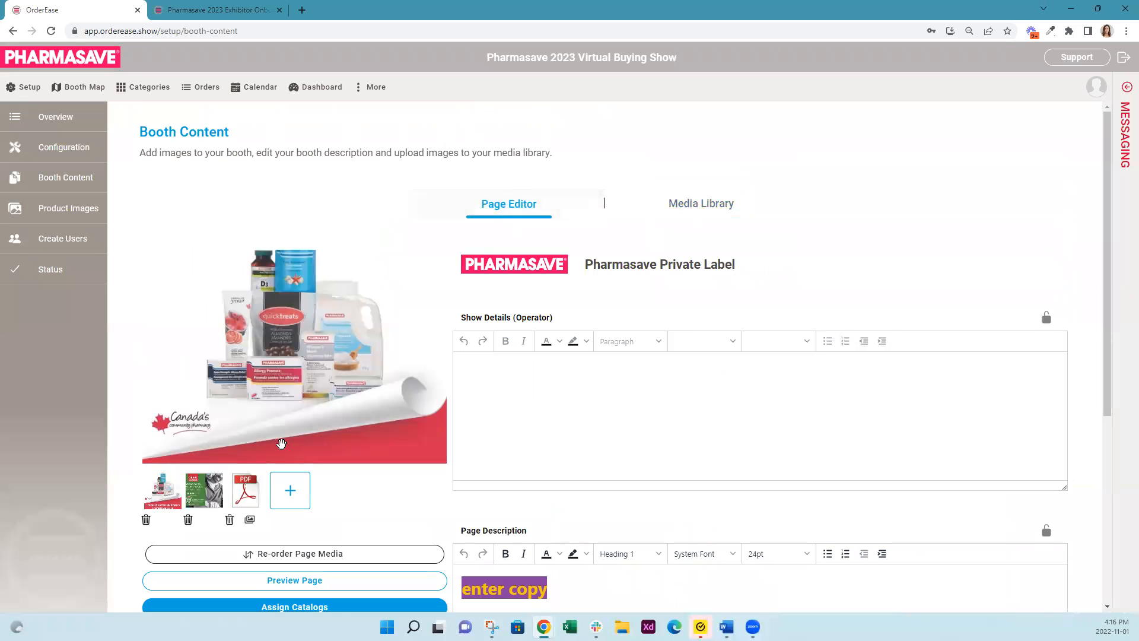
click(313, 580)
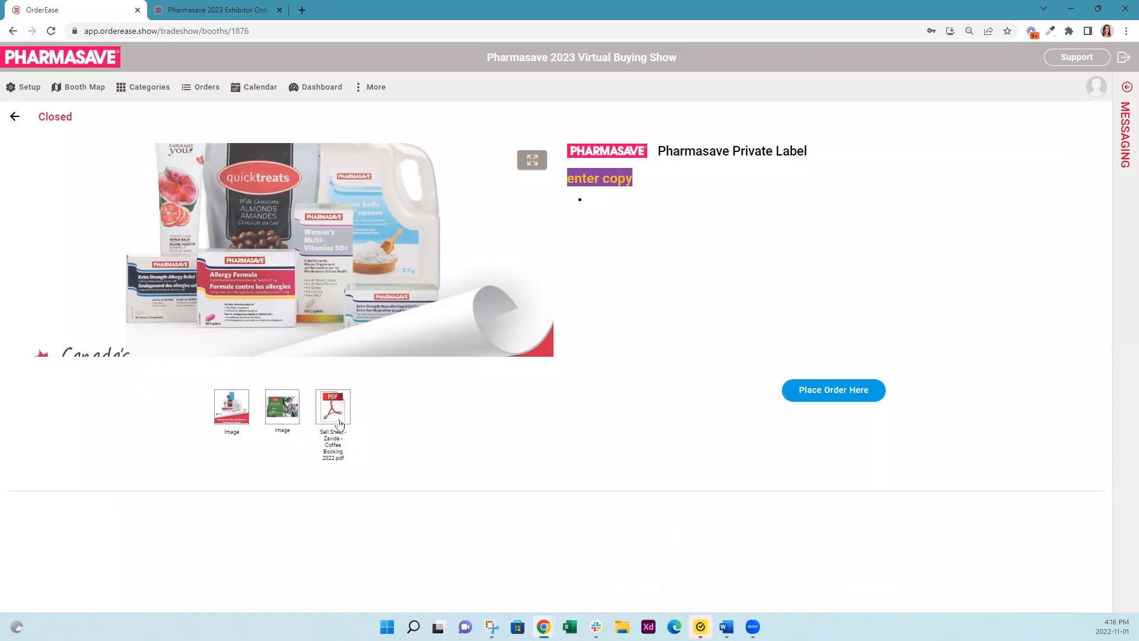
click(14, 117)
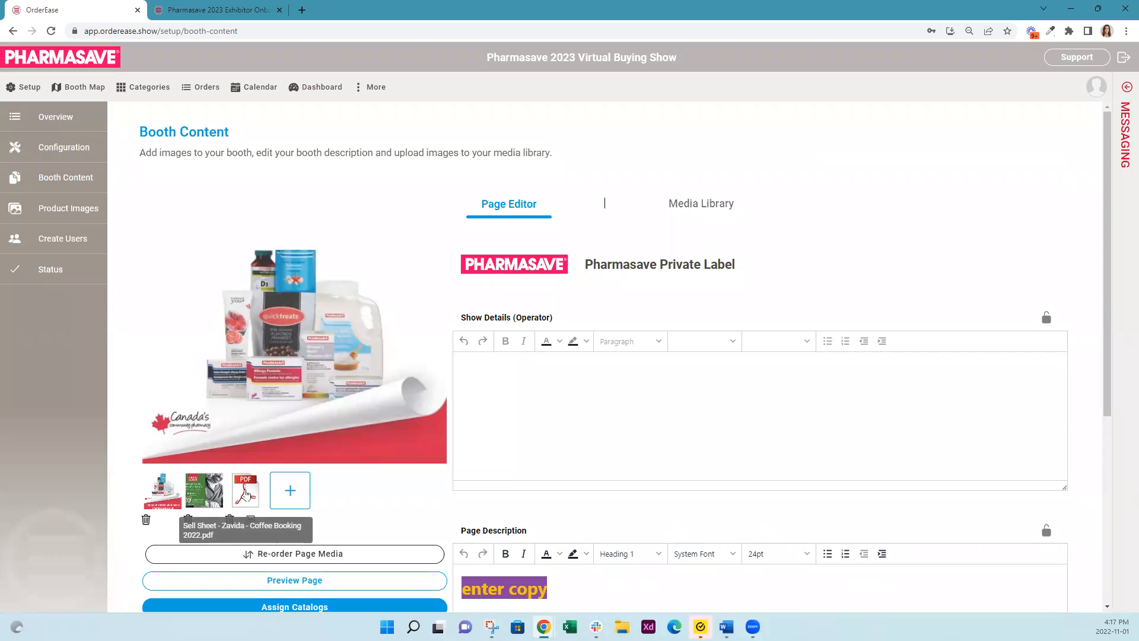
Place the text cursor in the empty bullet of the Page Description.
scroll(246, 491, down, 5)
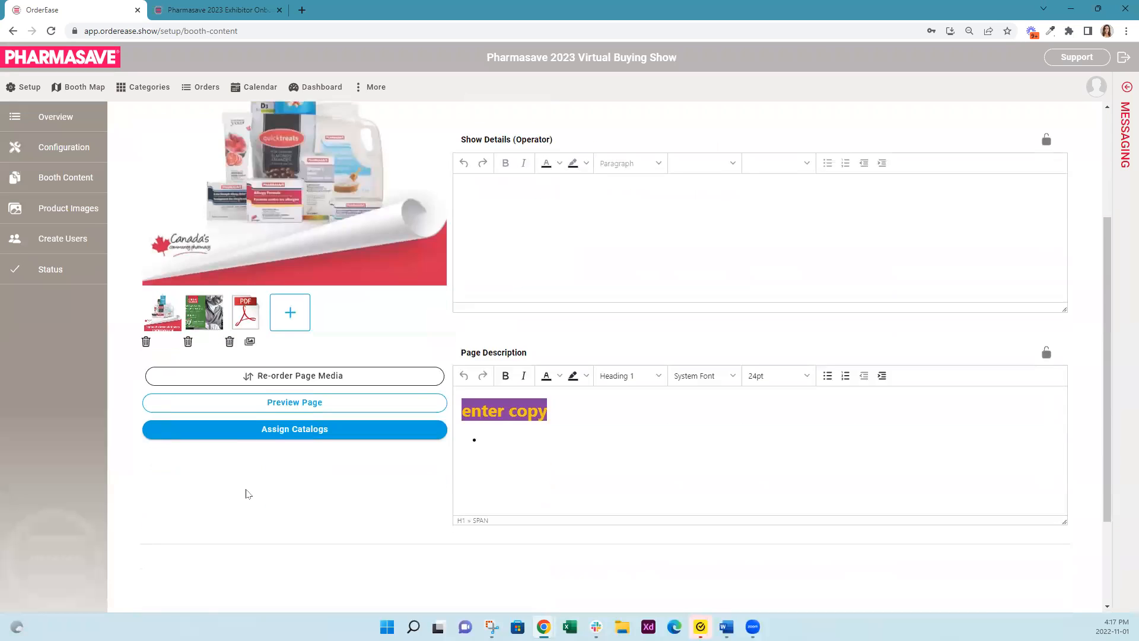
click(534, 303)
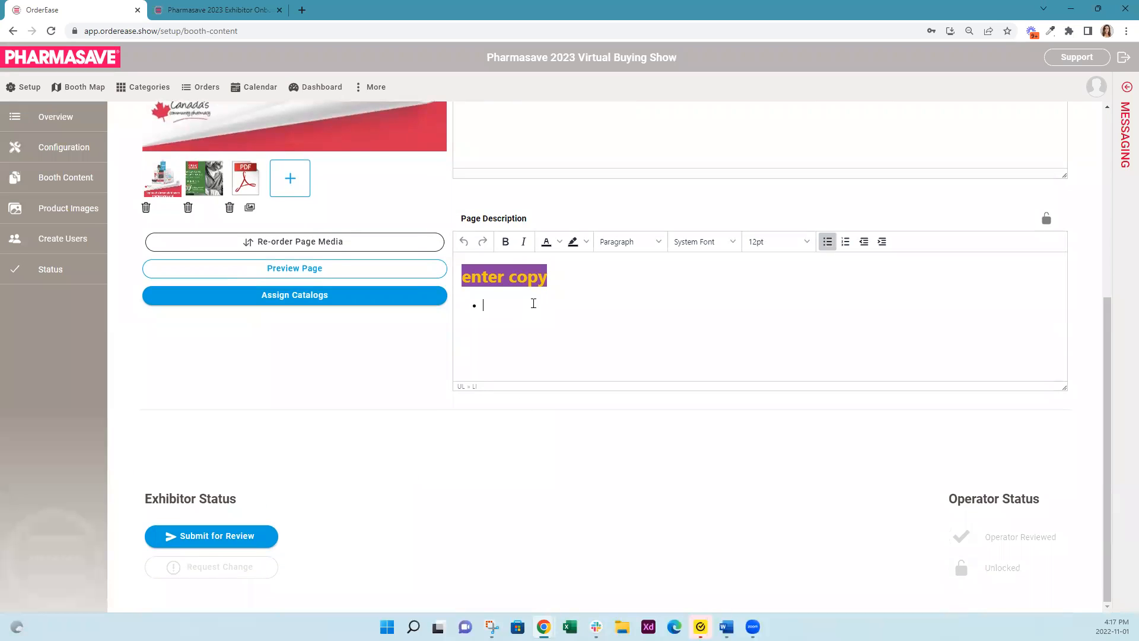